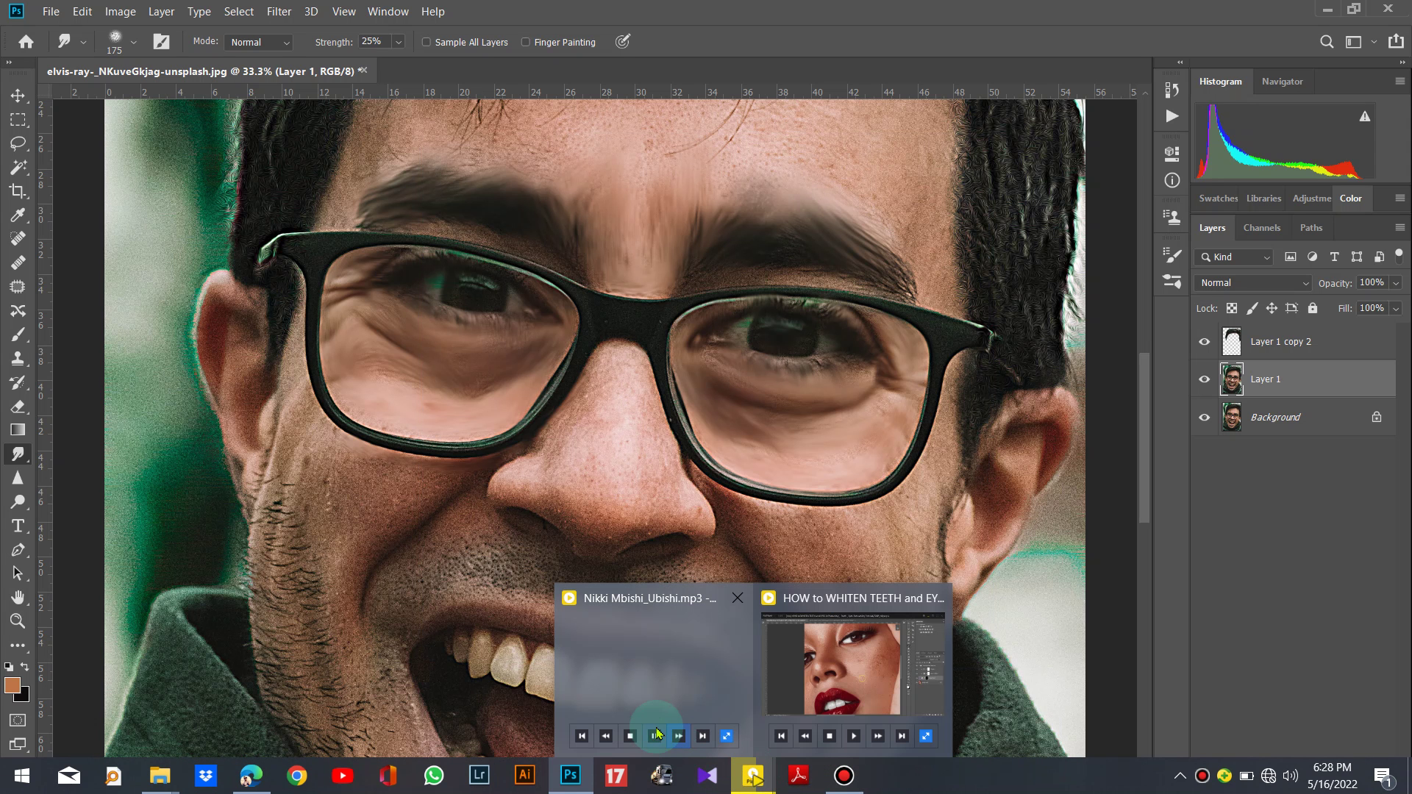
- Bring up the music player, browse its playlist, then return to the photo
{"action": "left_click", "coordinate": [657, 695]}
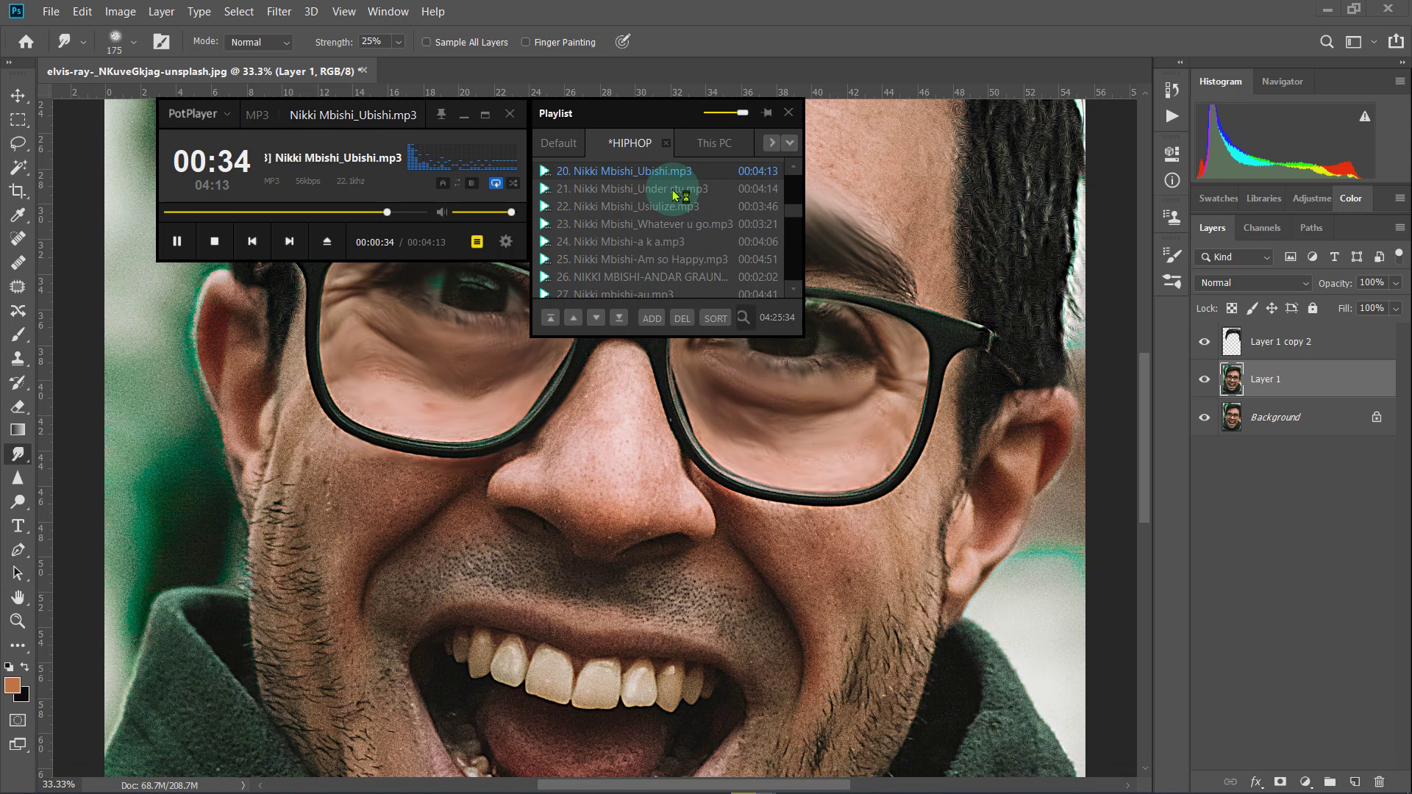
{"action": "scroll", "coordinate": [683, 266], "scroll_direction": "down", "scroll_amount": 3}
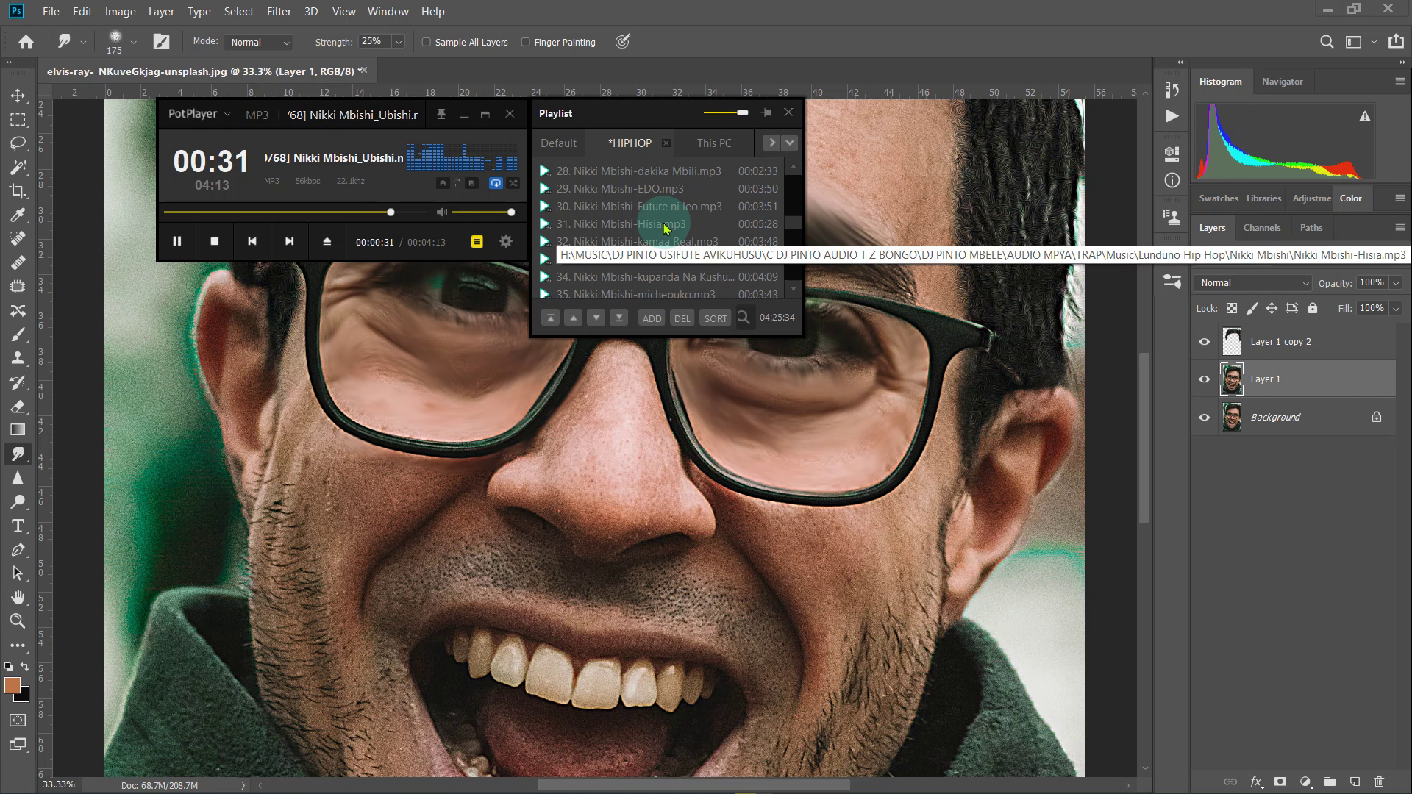
{"action": "scroll", "coordinate": [669, 213], "scroll_direction": "up", "scroll_amount": 10}
{"action": "scroll", "coordinate": [680, 191], "scroll_direction": "down", "scroll_amount": 5}
{"action": "scroll", "coordinate": [677, 206], "scroll_direction": "down", "scroll_amount": 6}
{"action": "scroll", "coordinate": [673, 217], "scroll_direction": "down", "scroll_amount": 5}
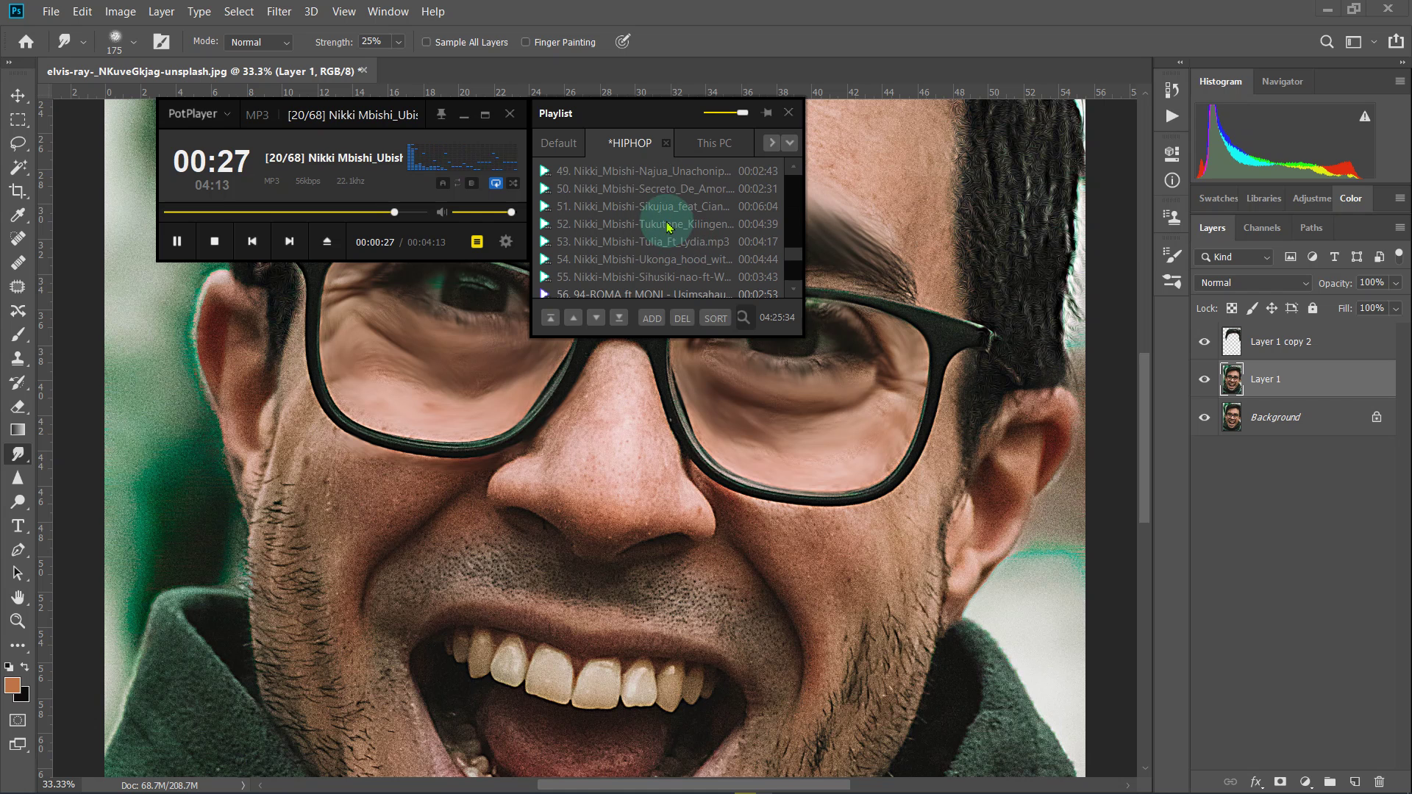
{"action": "left_click", "coordinate": [735, 11]}
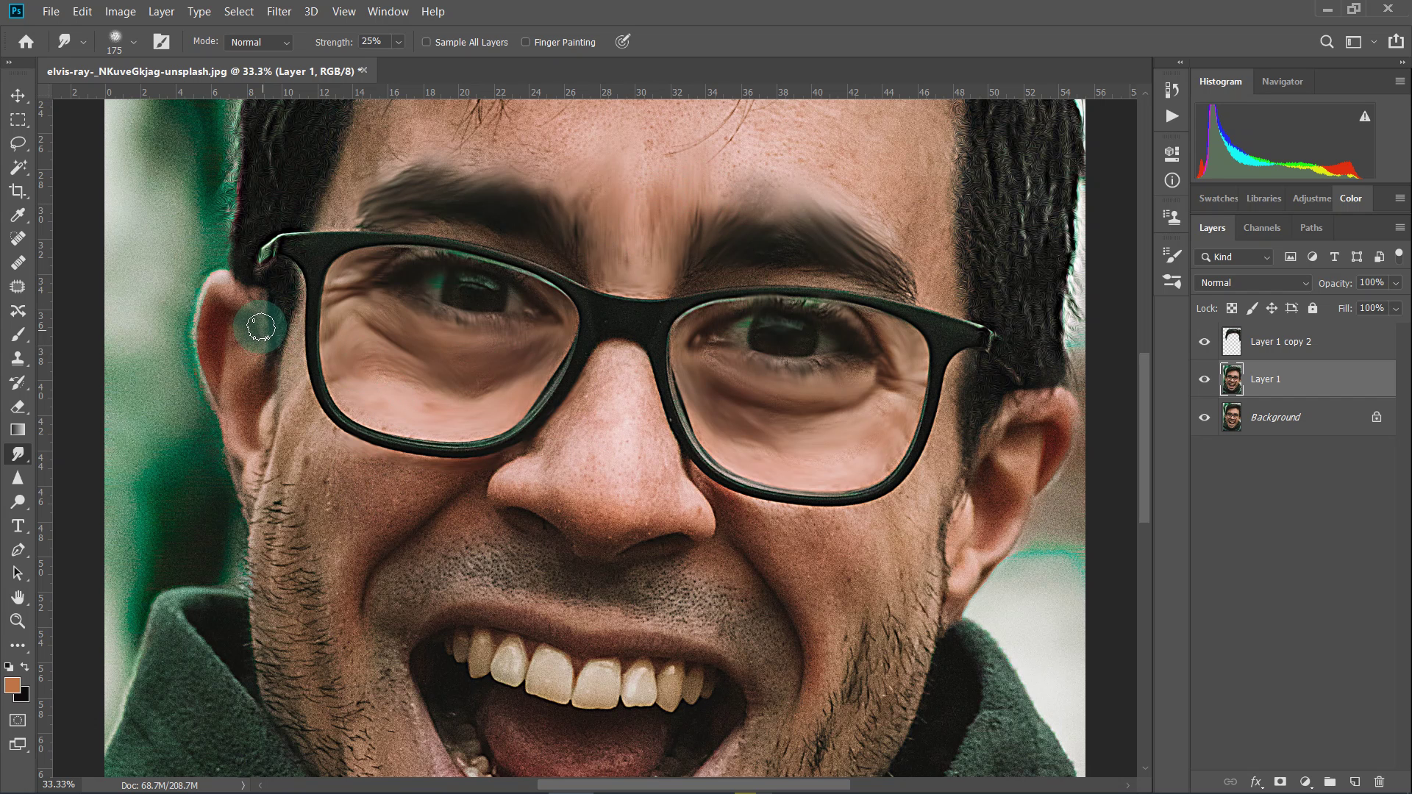
- Smudge at 25% along the left ear edge, jaw, cheek under the glasses and nose sides
{"action": "mouse_move", "coordinate": [200, 318]}
{"action": "left_mouse_down"}
{"action": "mouse_move", "coordinate": [245, 334]}
{"action": "mouse_move", "coordinate": [259, 464]}
{"action": "left_mouse_up"}
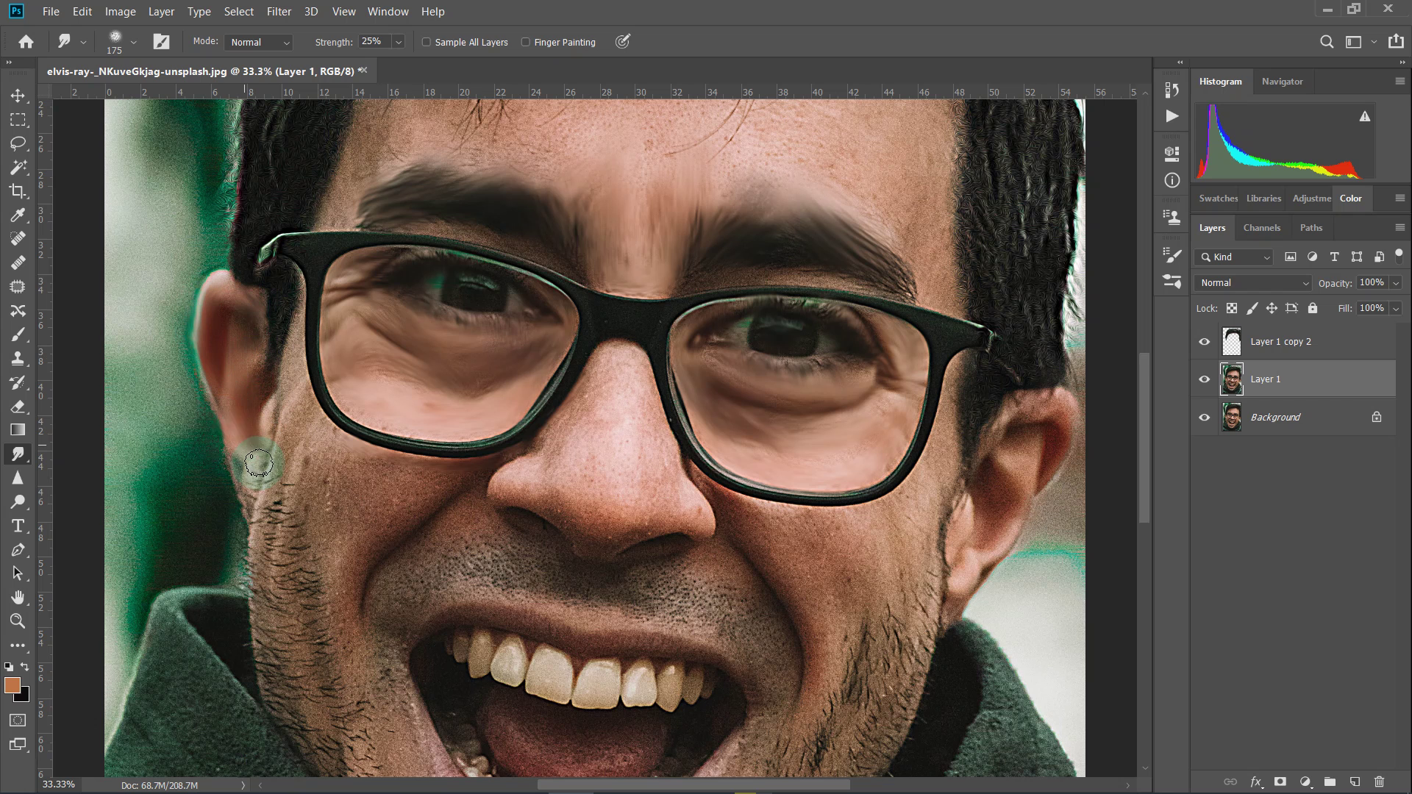
{"action": "mouse_move", "coordinate": [228, 447]}
{"action": "left_mouse_down"}
{"action": "mouse_move", "coordinate": [295, 337]}
{"action": "mouse_move", "coordinate": [292, 365]}
{"action": "left_mouse_up"}
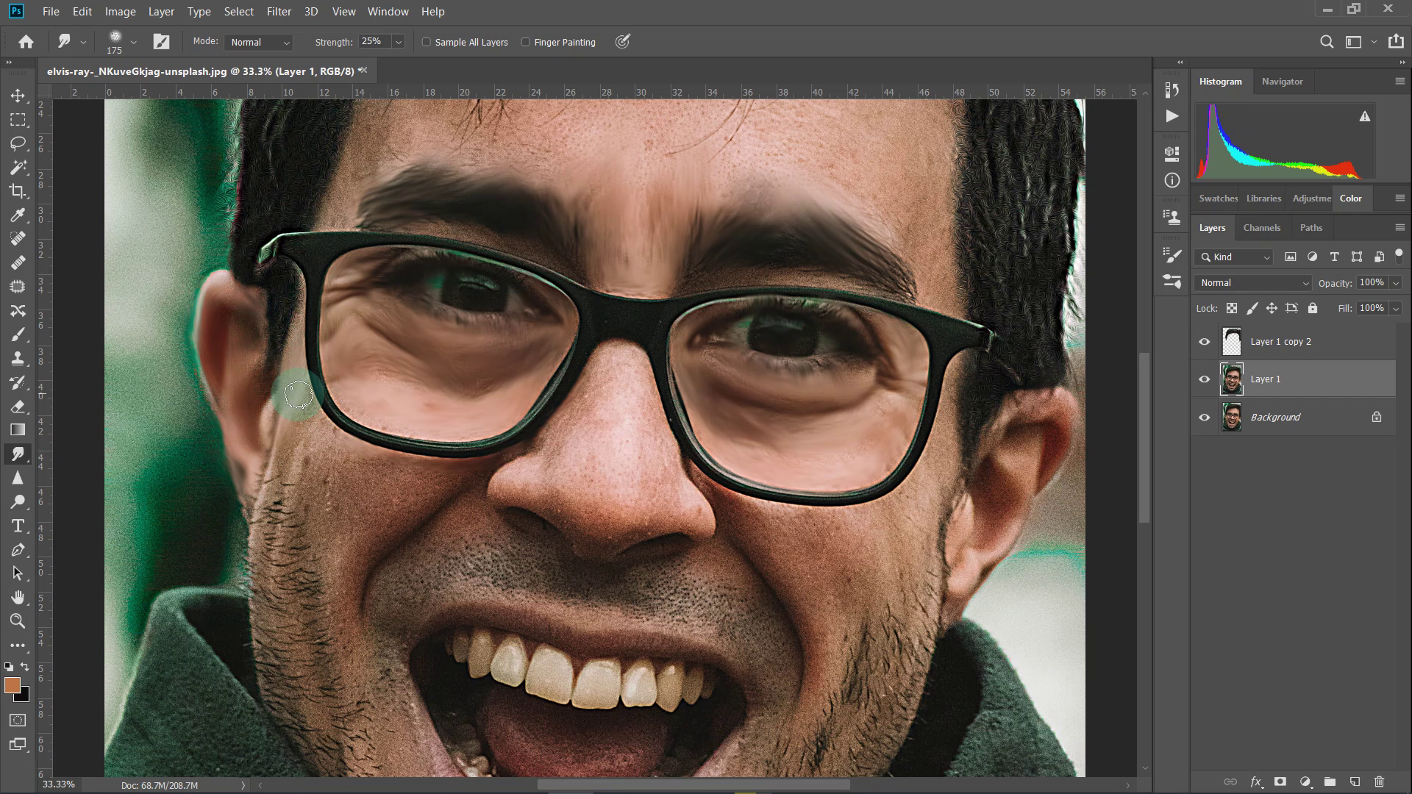
{"action": "mouse_move", "coordinate": [303, 436]}
{"action": "left_mouse_down"}
{"action": "mouse_move", "coordinate": [363, 489]}
{"action": "mouse_move", "coordinate": [363, 473]}
{"action": "mouse_move", "coordinate": [391, 495]}
{"action": "mouse_move", "coordinate": [407, 479]}
{"action": "mouse_move", "coordinate": [413, 492]}
{"action": "mouse_move", "coordinate": [381, 514]}
{"action": "mouse_move", "coordinate": [495, 463]}
{"action": "mouse_move", "coordinate": [473, 483]}
{"action": "mouse_move", "coordinate": [414, 478]}
{"action": "mouse_move", "coordinate": [473, 483]}
{"action": "mouse_move", "coordinate": [421, 522]}
{"action": "mouse_move", "coordinate": [362, 609]}
{"action": "mouse_move", "coordinate": [394, 534]}
{"action": "mouse_move", "coordinate": [346, 567]}
{"action": "mouse_move", "coordinate": [378, 498]}
{"action": "mouse_move", "coordinate": [334, 557]}
{"action": "mouse_move", "coordinate": [328, 464]}
{"action": "mouse_move", "coordinate": [319, 510]}
{"action": "mouse_move", "coordinate": [310, 448]}
{"action": "mouse_move", "coordinate": [388, 580]}
{"action": "mouse_move", "coordinate": [464, 526]}
{"action": "mouse_move", "coordinate": [467, 549]}
{"action": "mouse_move", "coordinate": [567, 450]}
{"action": "left_mouse_up"}
{"action": "left_click_drag", "start_coordinate": [610, 357], "coordinate": [554, 433]}
{"action": "mouse_move", "coordinate": [512, 481]}
{"action": "left_mouse_down"}
{"action": "mouse_move", "coordinate": [567, 425]}
{"action": "mouse_move", "coordinate": [495, 456]}
{"action": "mouse_move", "coordinate": [518, 508]}
{"action": "left_mouse_up"}
{"action": "mouse_move", "coordinate": [592, 412]}
{"action": "left_mouse_down"}
{"action": "mouse_move", "coordinate": [608, 395]}
{"action": "mouse_move", "coordinate": [567, 473]}
{"action": "mouse_move", "coordinate": [593, 404]}
{"action": "mouse_move", "coordinate": [656, 375]}
{"action": "mouse_move", "coordinate": [615, 368]}
{"action": "mouse_move", "coordinate": [596, 416]}
{"action": "mouse_move", "coordinate": [609, 429]}
{"action": "mouse_move", "coordinate": [640, 361]}
{"action": "left_mouse_up"}
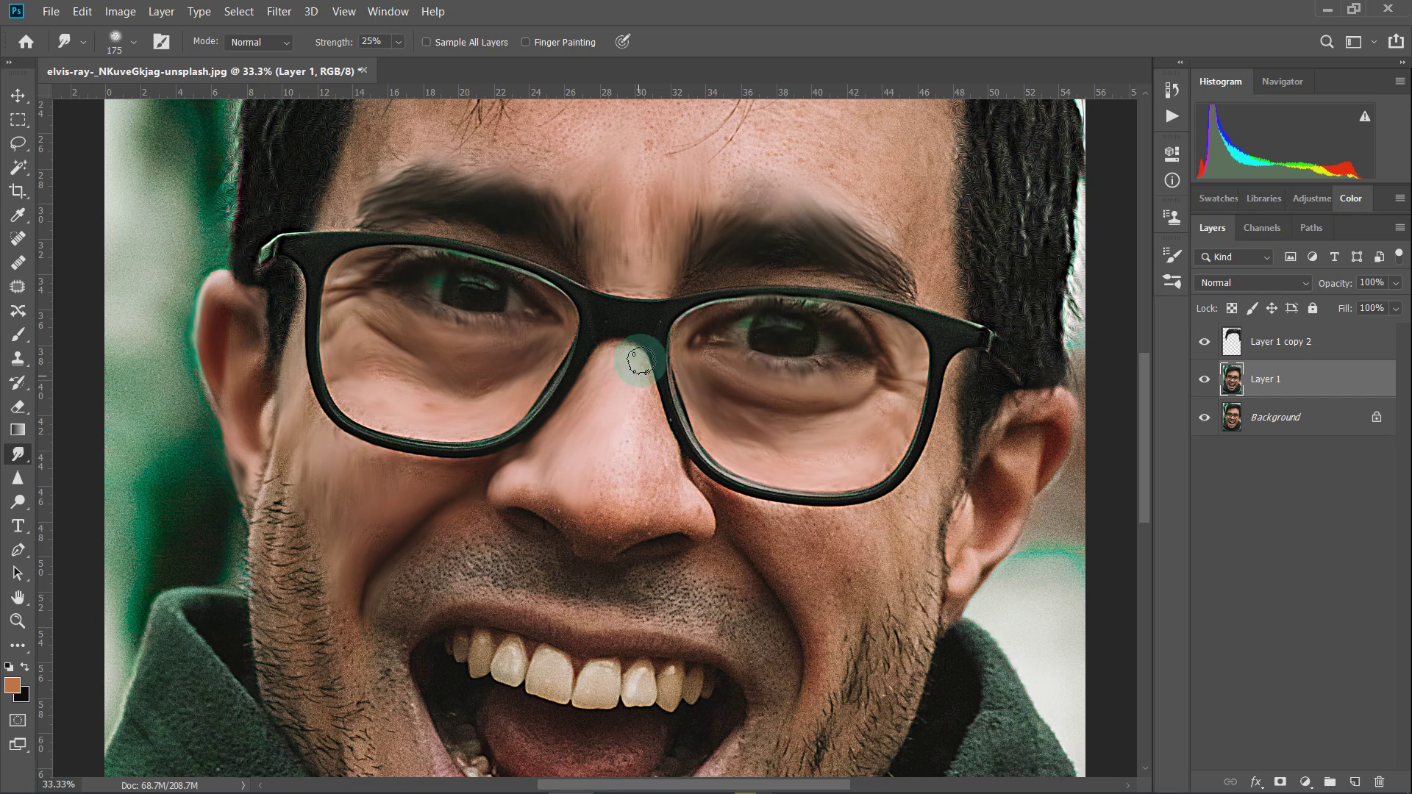
- Set smudge strength to 30% and smooth from the nose bridge down past the nostril
{"action": "left_click", "coordinate": [401, 43]}
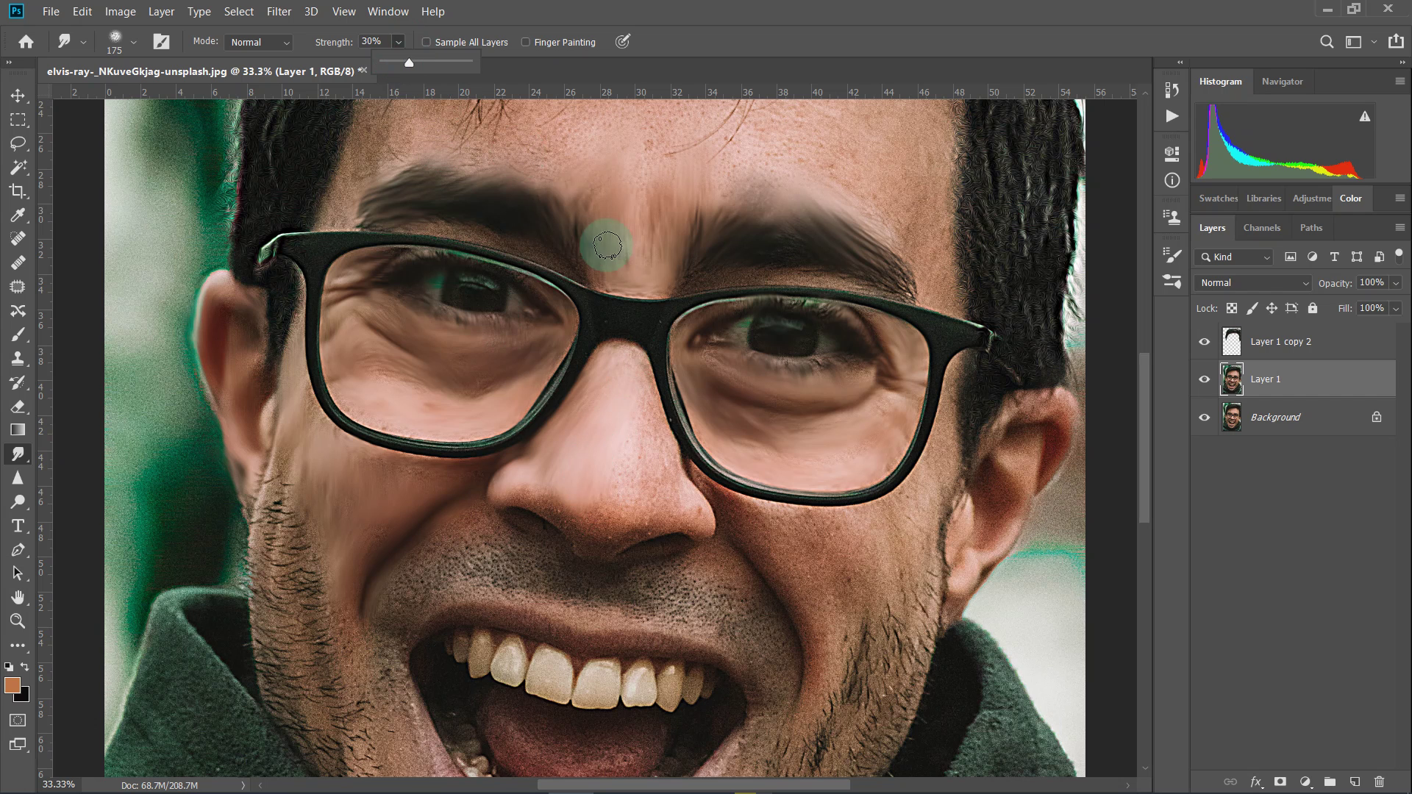
{"action": "mouse_move", "coordinate": [631, 451]}
{"action": "left_mouse_down"}
{"action": "mouse_move", "coordinate": [641, 404]}
{"action": "mouse_move", "coordinate": [620, 495]}
{"action": "mouse_move", "coordinate": [633, 390]}
{"action": "mouse_move", "coordinate": [700, 505]}
{"action": "mouse_move", "coordinate": [660, 501]}
{"action": "mouse_move", "coordinate": [615, 549]}
{"action": "mouse_move", "coordinate": [514, 498]}
{"action": "mouse_move", "coordinate": [595, 543]}
{"action": "mouse_move", "coordinate": [653, 536]}
{"action": "mouse_move", "coordinate": [504, 514]}
{"action": "mouse_move", "coordinate": [561, 577]}
{"action": "mouse_move", "coordinate": [586, 545]}
{"action": "mouse_move", "coordinate": [610, 572]}
{"action": "mouse_move", "coordinate": [680, 555]}
{"action": "mouse_move", "coordinate": [628, 470]}
{"action": "mouse_move", "coordinate": [608, 529]}
{"action": "mouse_move", "coordinate": [537, 410]}
{"action": "mouse_move", "coordinate": [527, 494]}
{"action": "mouse_move", "coordinate": [489, 520]}
{"action": "mouse_move", "coordinate": [652, 549]}
{"action": "mouse_move", "coordinate": [647, 505]}
{"action": "mouse_move", "coordinate": [696, 489]}
{"action": "mouse_move", "coordinate": [750, 542]}
{"action": "mouse_move", "coordinate": [751, 518]}
{"action": "mouse_move", "coordinate": [743, 531]}
{"action": "left_mouse_up"}
{"action": "scroll", "coordinate": [762, 553], "scroll_direction": "up", "scroll_amount": 2}
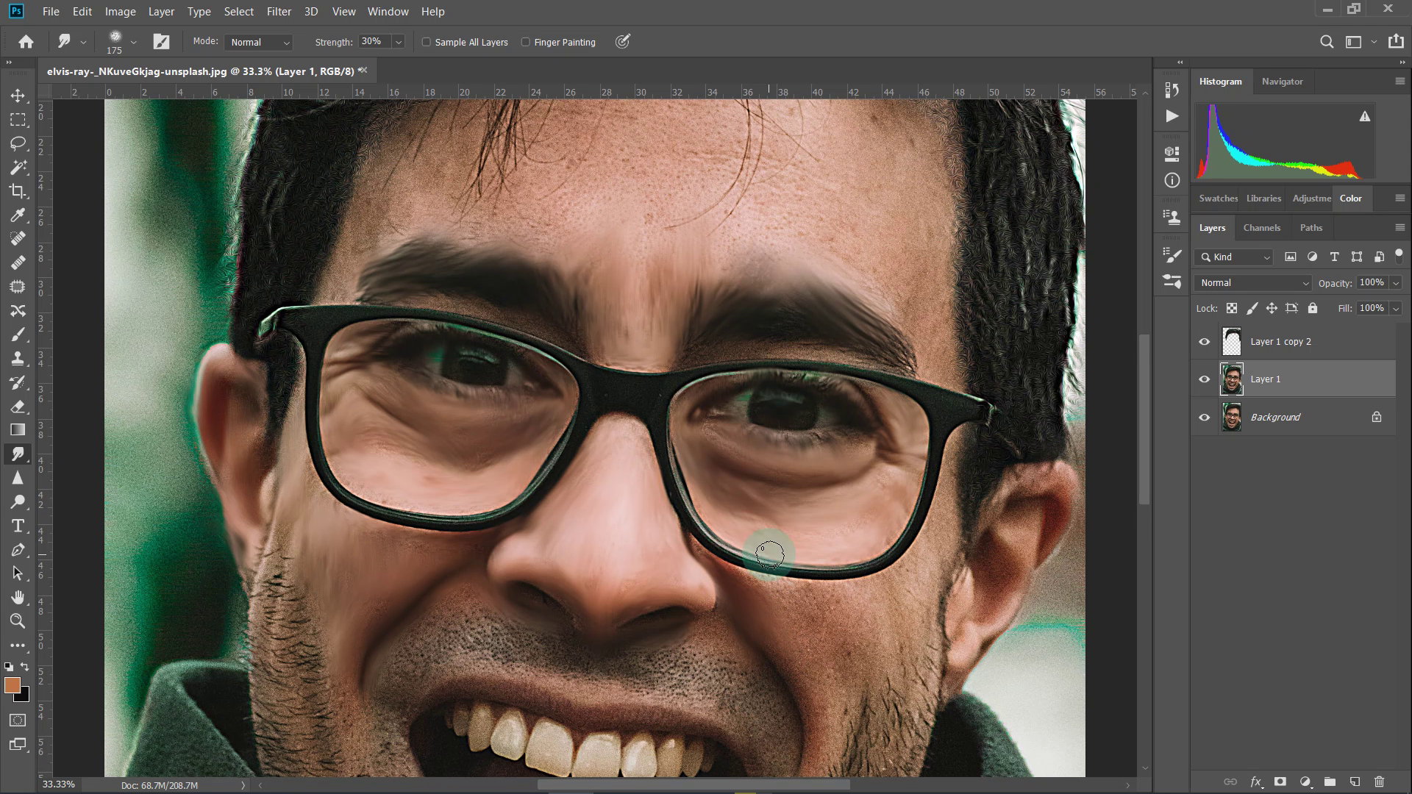
- With a 300-pixel smudge brush, smooth the forehead above the left eyebrow and the central wrinkles
{"action": "scroll", "coordinate": [766, 544], "scroll_direction": "up", "scroll_amount": 2}
{"action": "scroll", "coordinate": [770, 549], "scroll_direction": "up", "scroll_amount": 2}
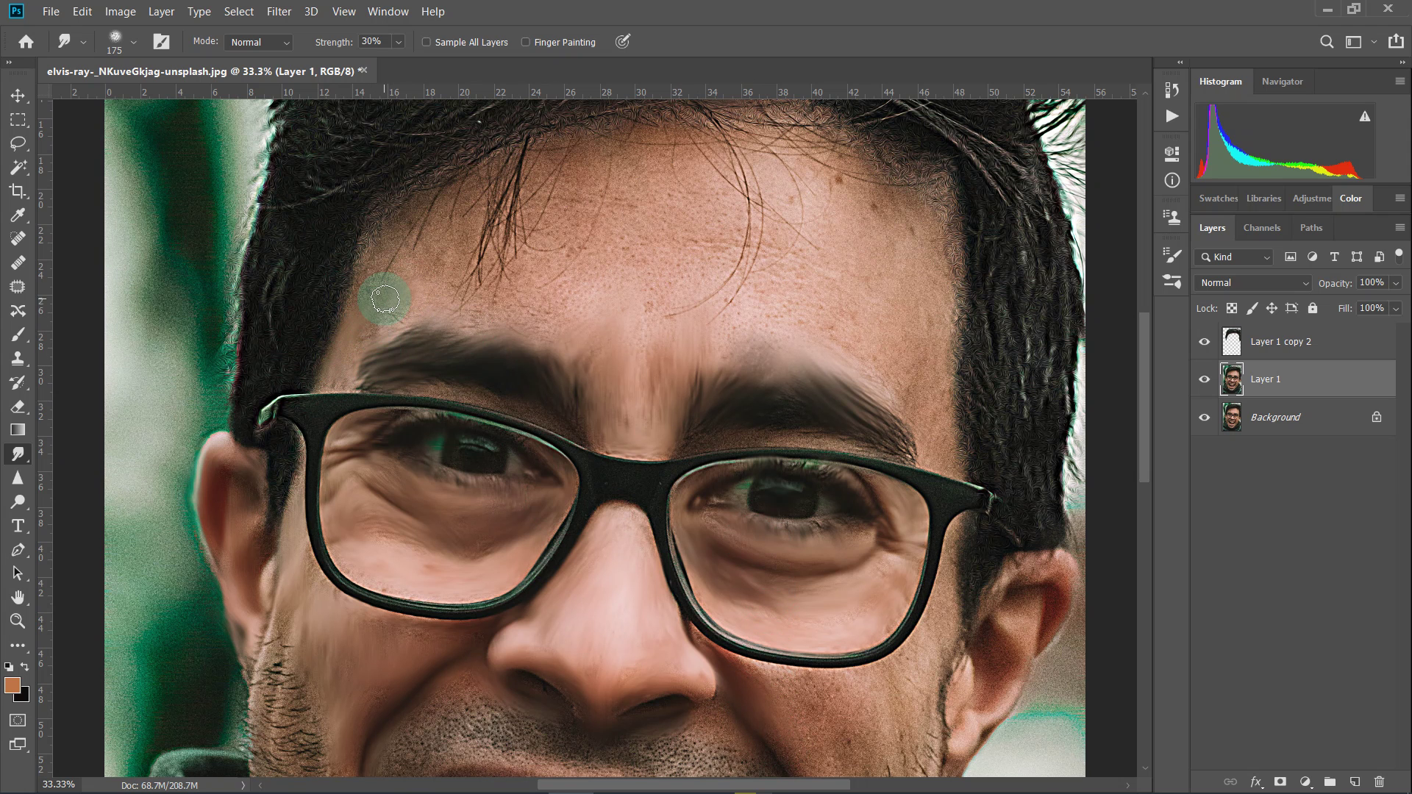
{"action": "left_click_drag", "start_coordinate": [361, 330], "coordinate": [451, 227]}
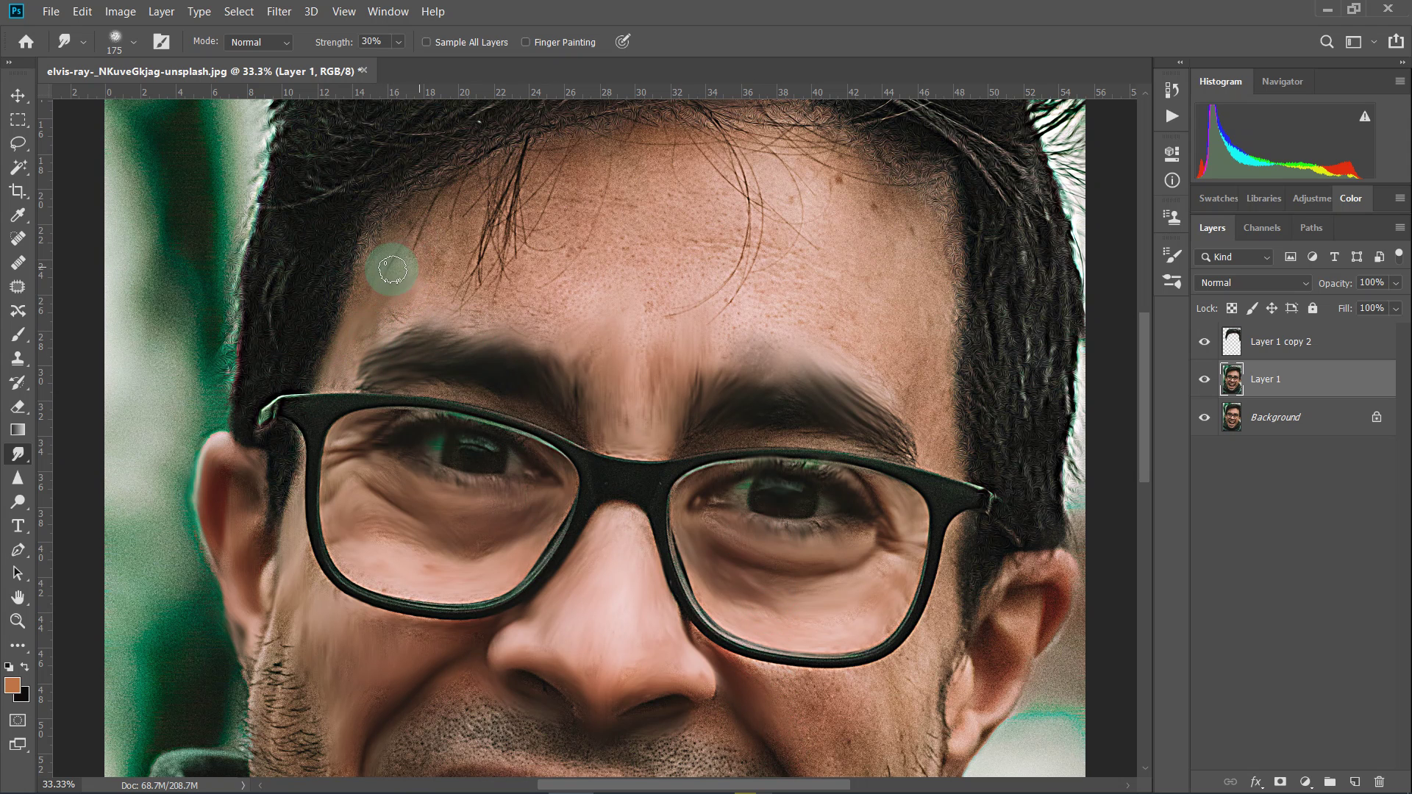
{"action": "left_click", "coordinate": [374, 328]}
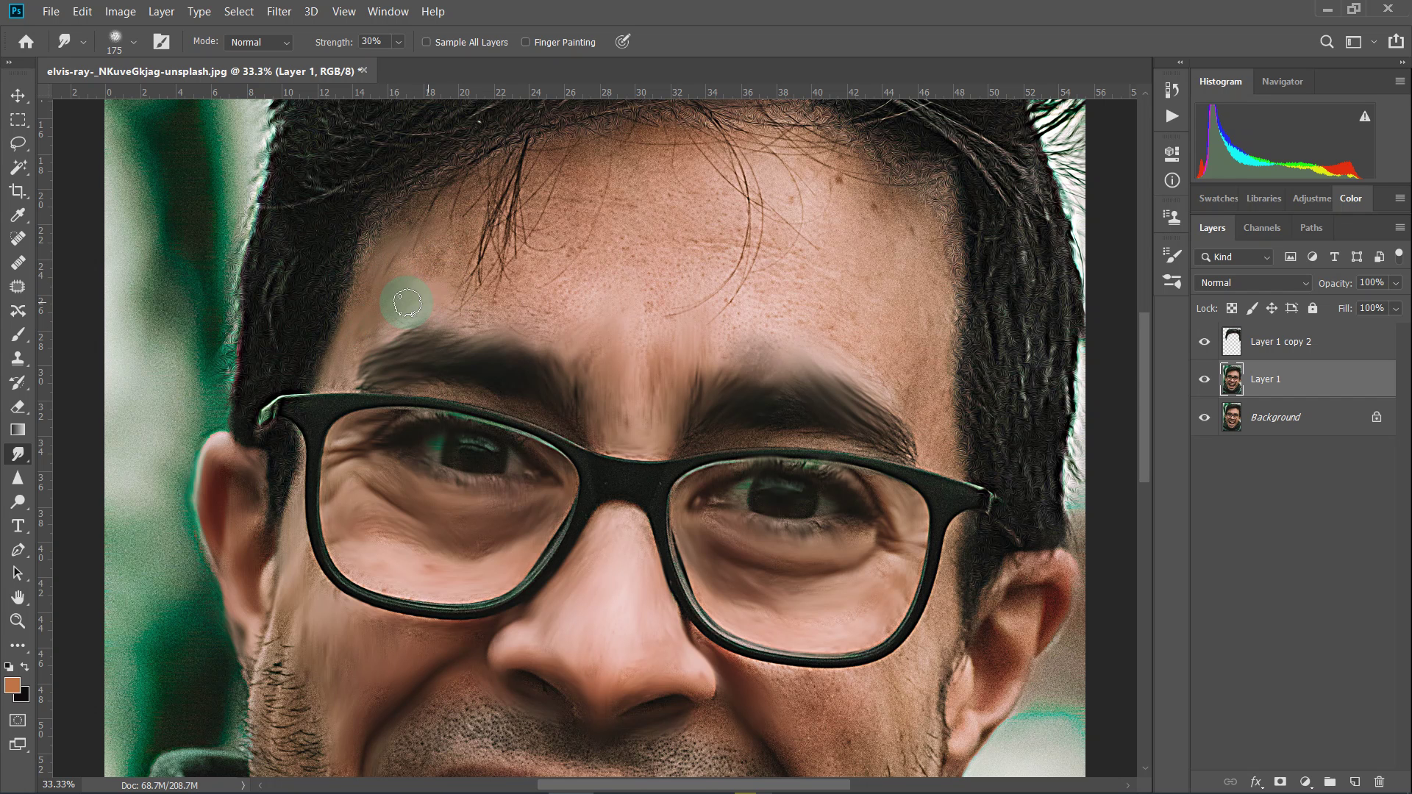
{"action": "left_click_drag", "start_coordinate": [367, 272], "coordinate": [347, 316]}
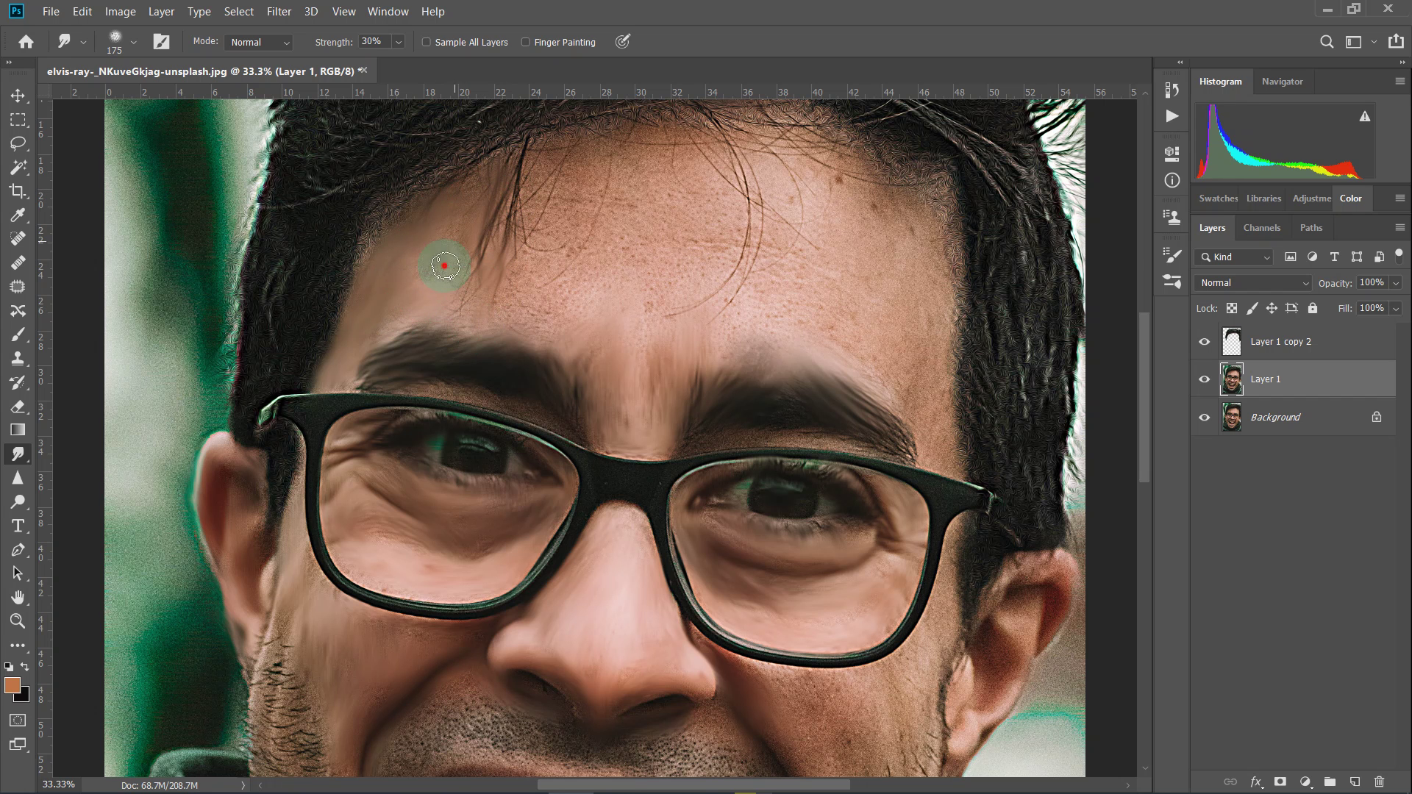
{"action": "scroll", "coordinate": [595, 302], "scroll_direction": "up", "scroll_amount": 2}
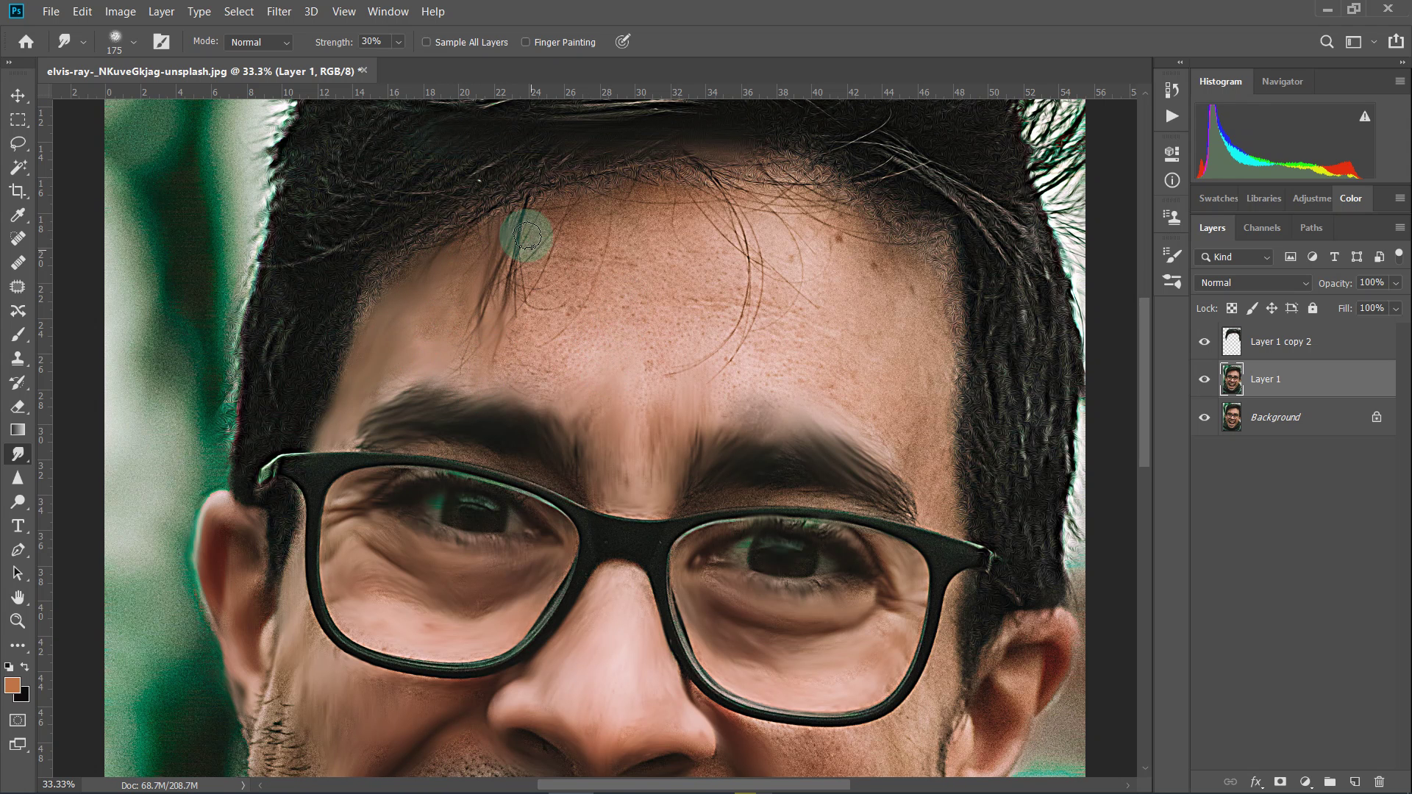
{"action": "left_click_drag", "start_coordinate": [527, 271], "coordinate": [544, 276]}
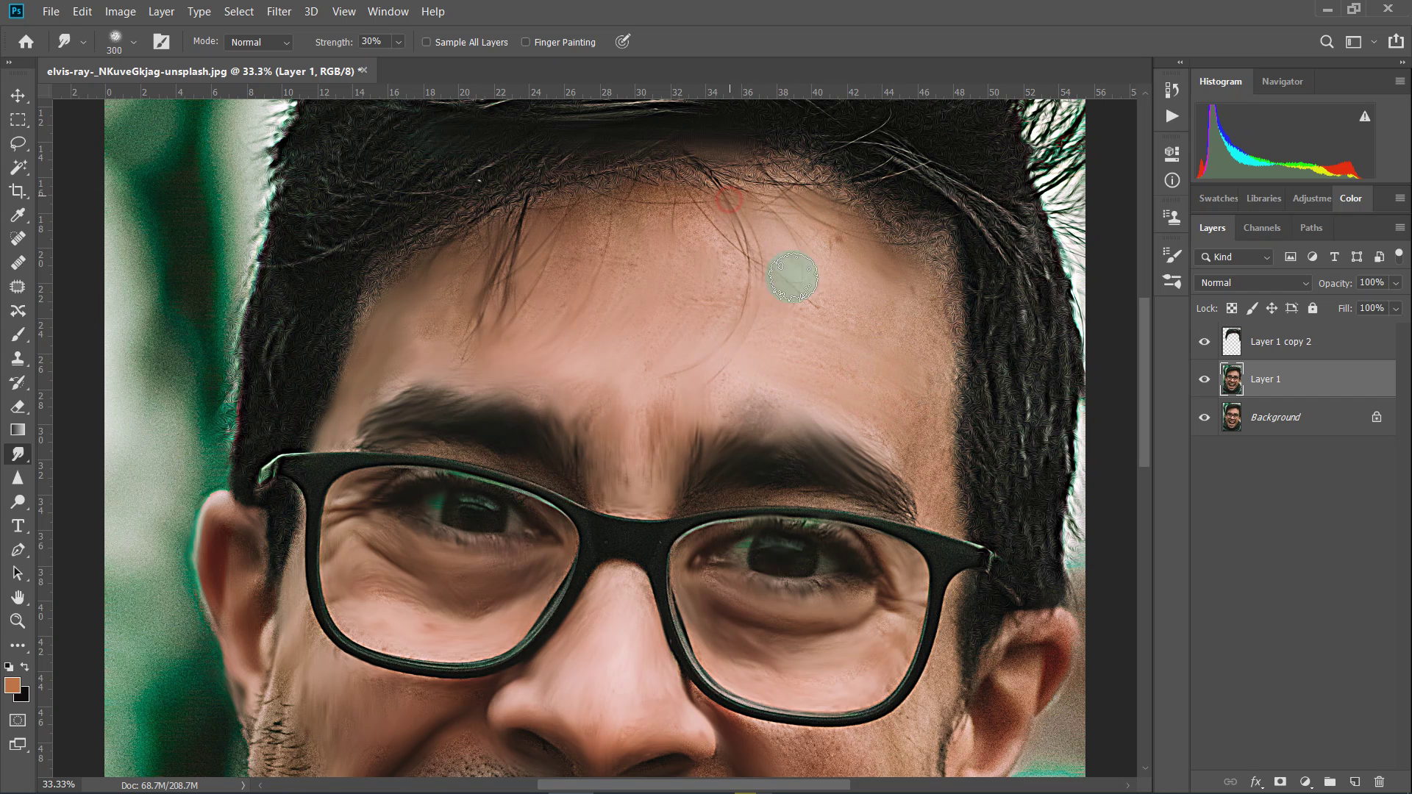
- Smudge the upper forehead leftward toward the hairline, scrolling up to reach it
{"action": "mouse_move", "coordinate": [637, 243]}
{"action": "left_mouse_down"}
{"action": "mouse_move", "coordinate": [593, 204]}
{"action": "mouse_move", "coordinate": [571, 208]}
{"action": "left_mouse_up"}
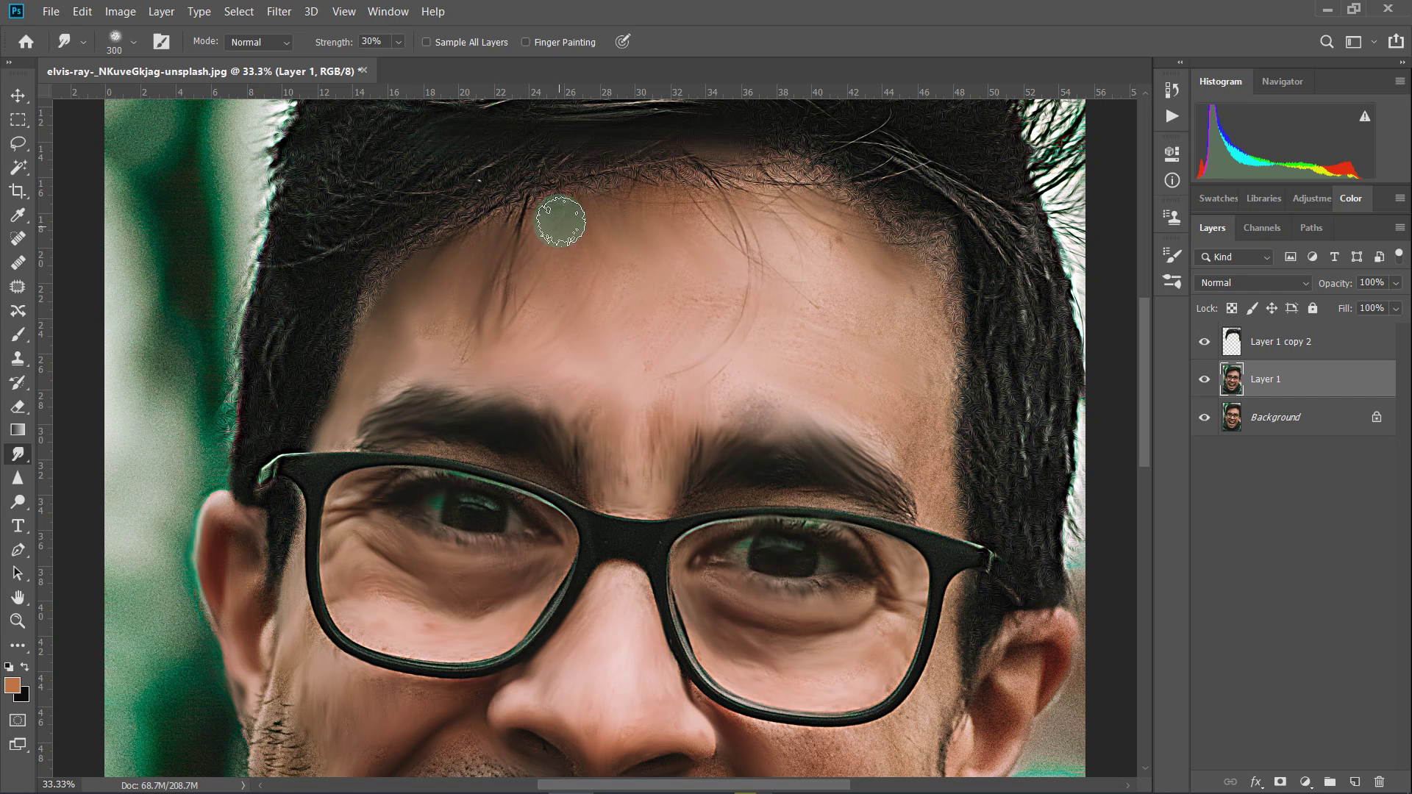
{"action": "scroll", "coordinate": [696, 213], "scroll_direction": "up", "scroll_amount": 3}
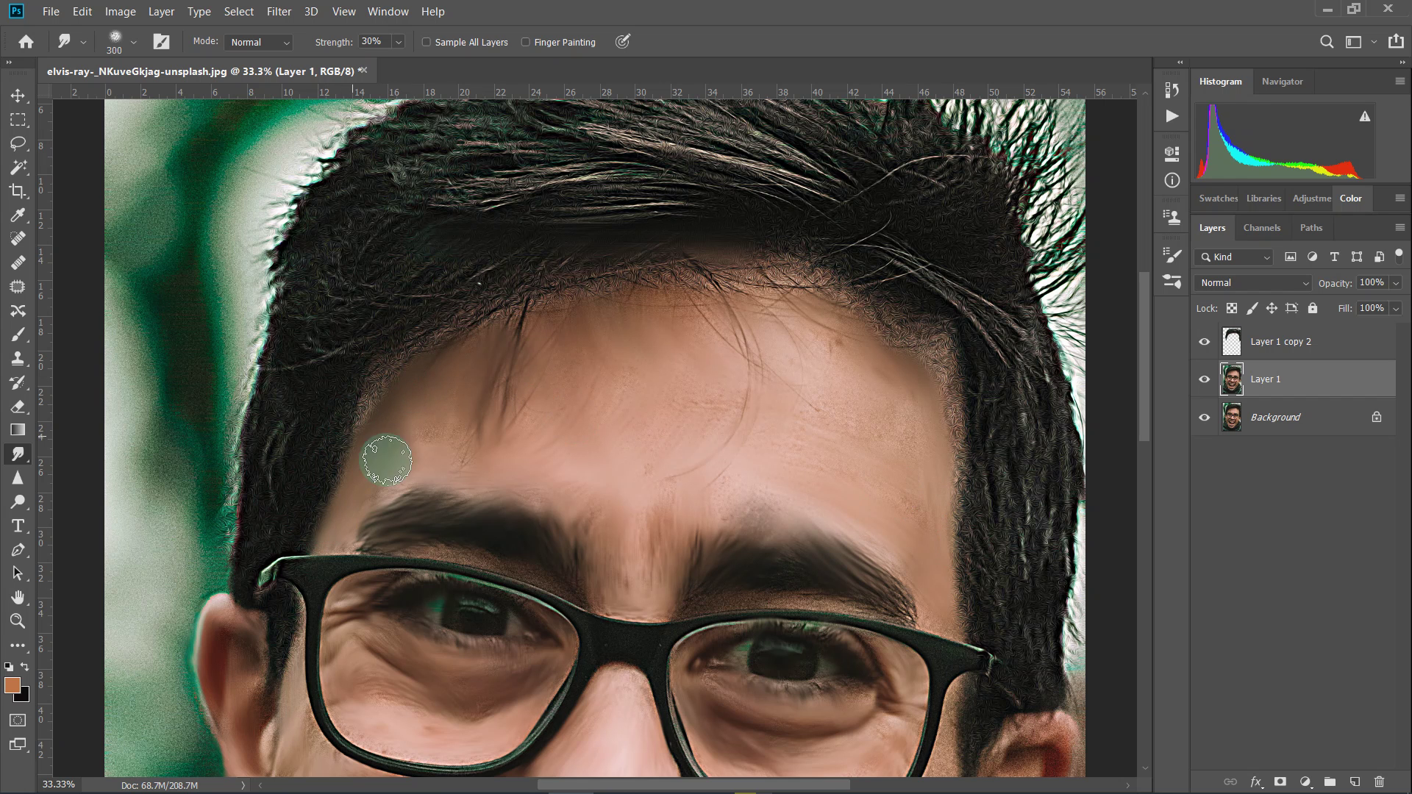
{"action": "mouse_move", "coordinate": [751, 776]}
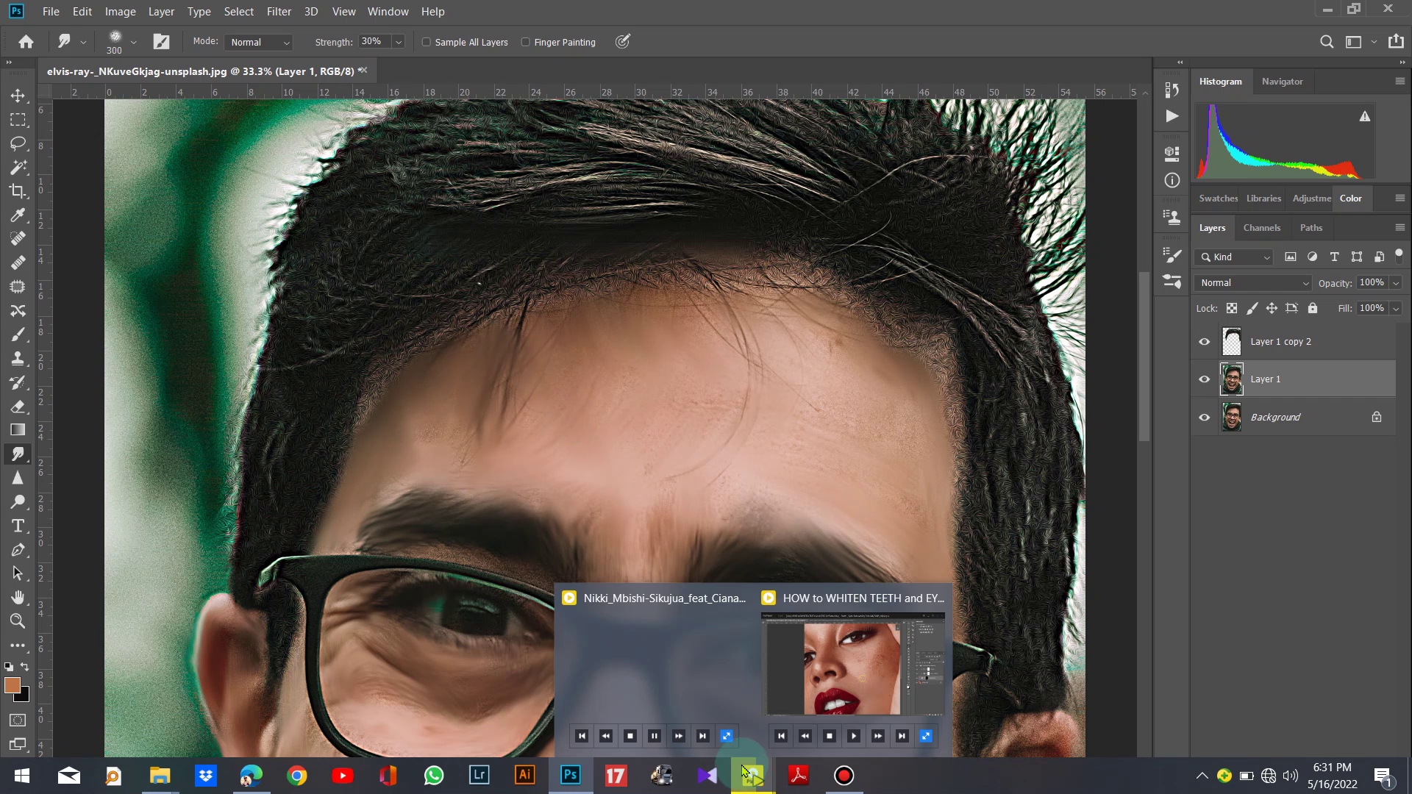
- Pause the PotPlayer music and pick an option from its window menu
{"action": "left_click", "coordinate": [655, 737]}
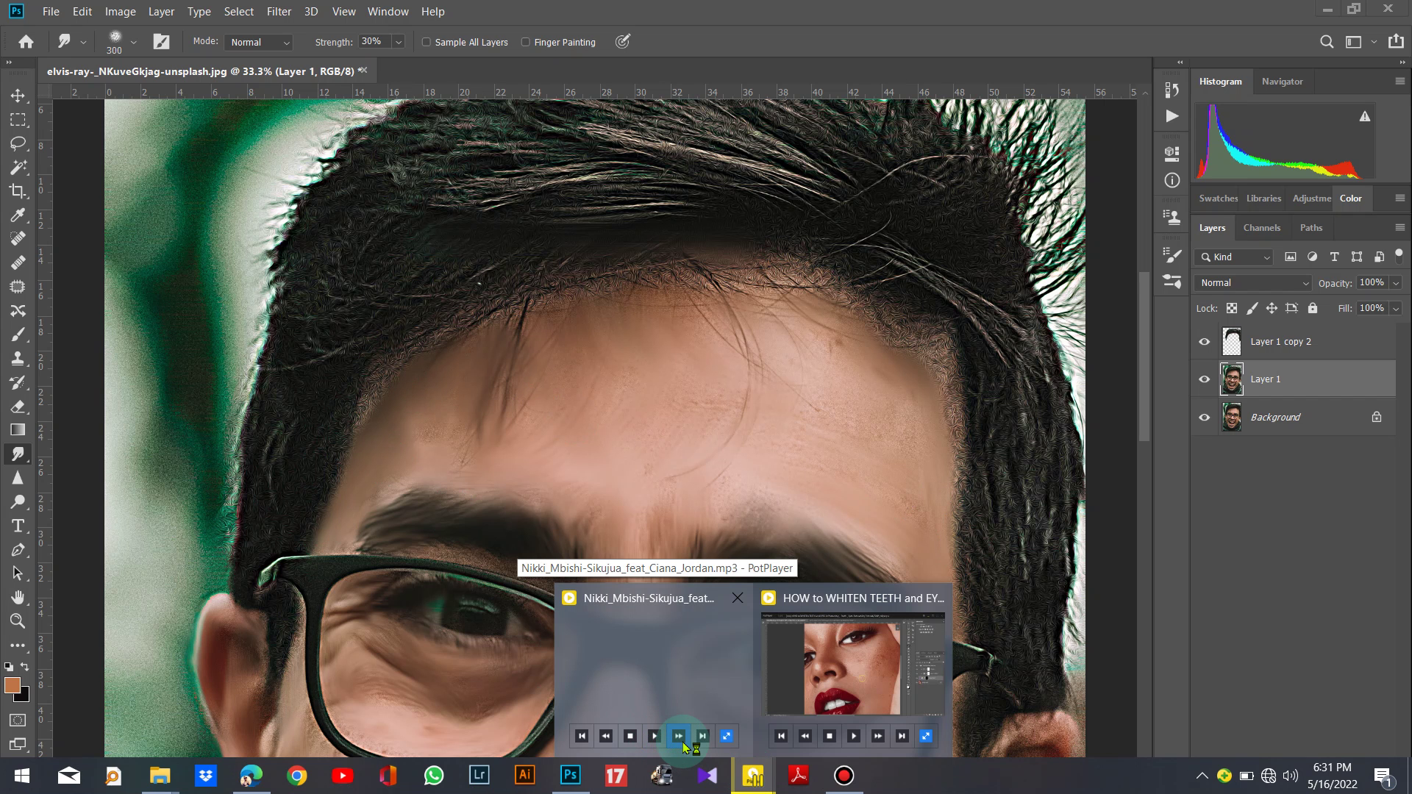
{"action": "right_click", "coordinate": [681, 737]}
{"action": "left_click", "coordinate": [757, 474]}
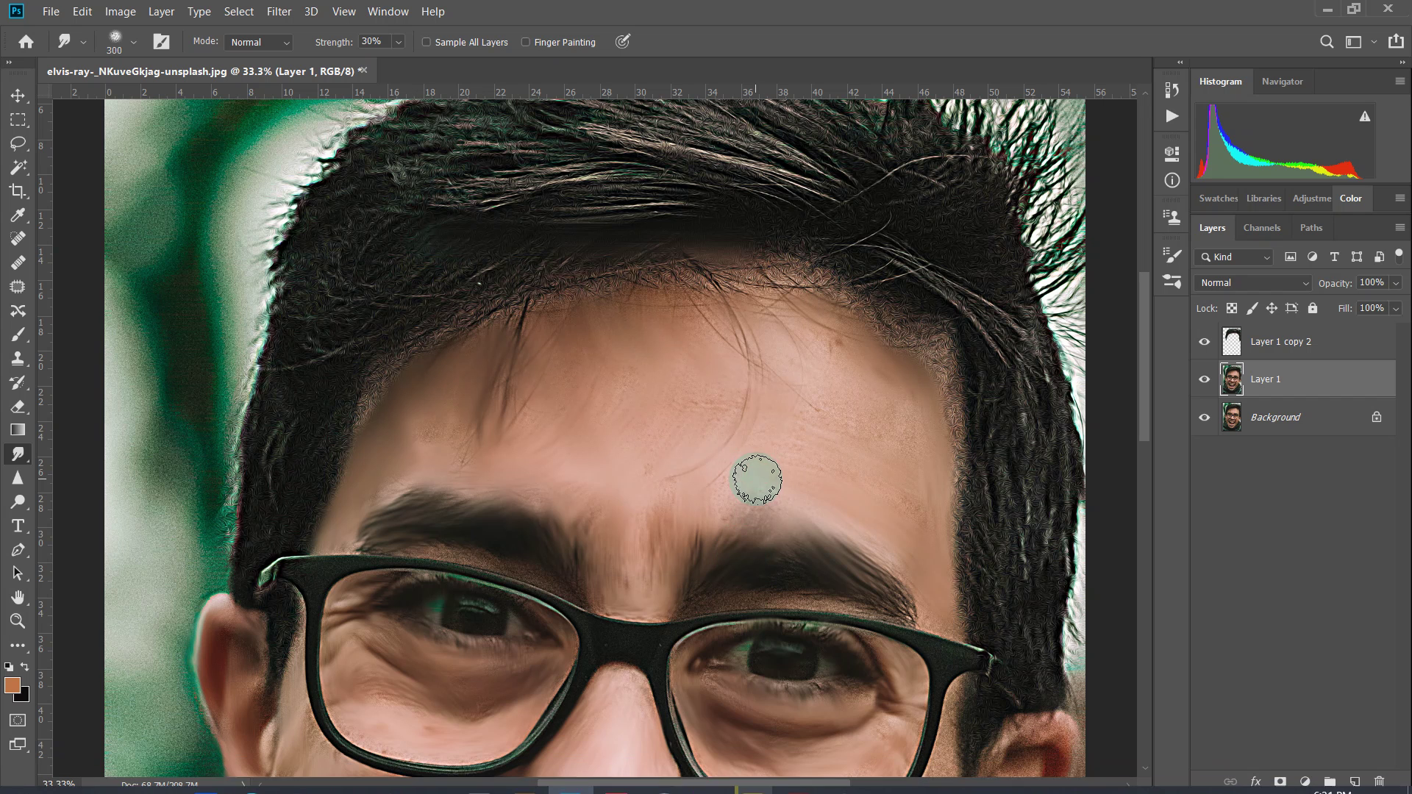